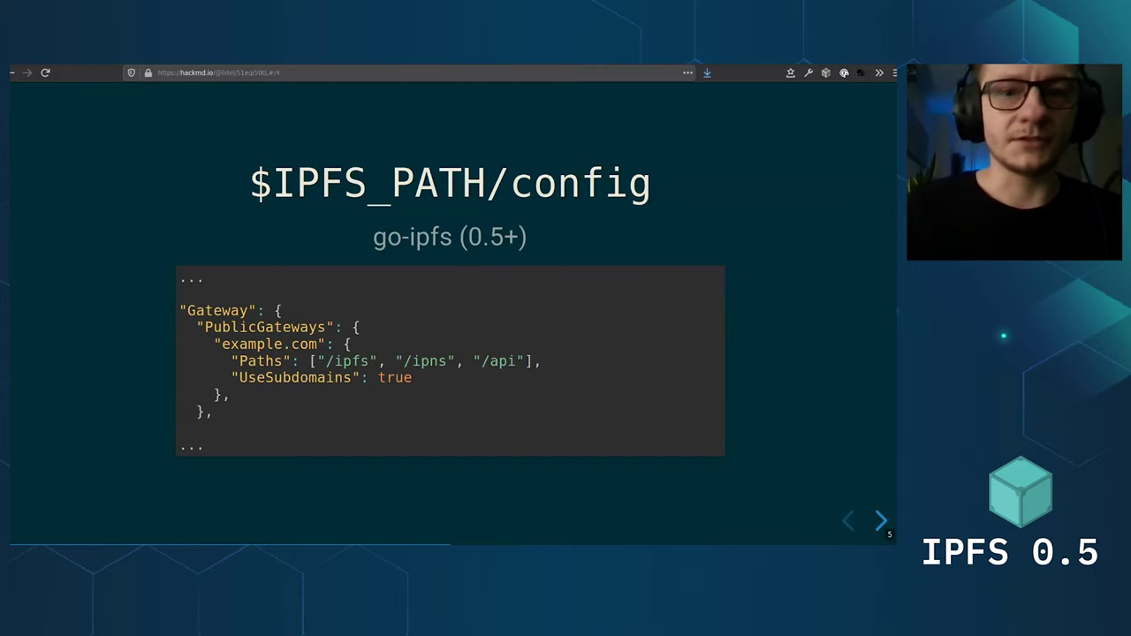
Step: Review the $IPFS_PATH/config slide with its example.com gateway paths, and advance past the command-line setup slide
drag(724, 255, 273, 379)
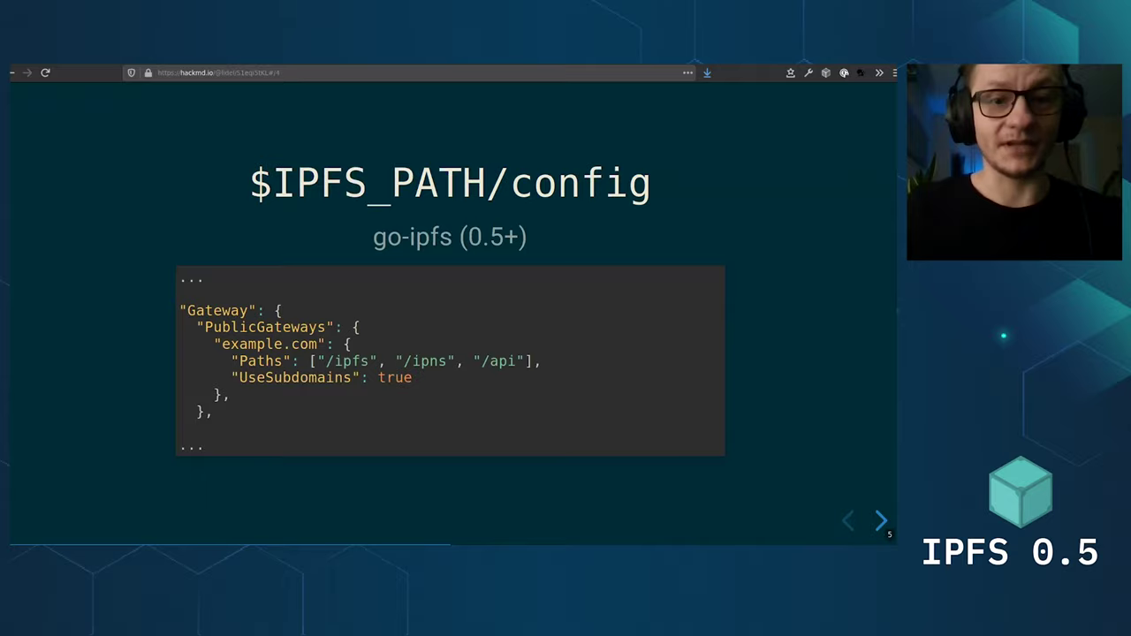
key(ctrl)
key(ctrl)
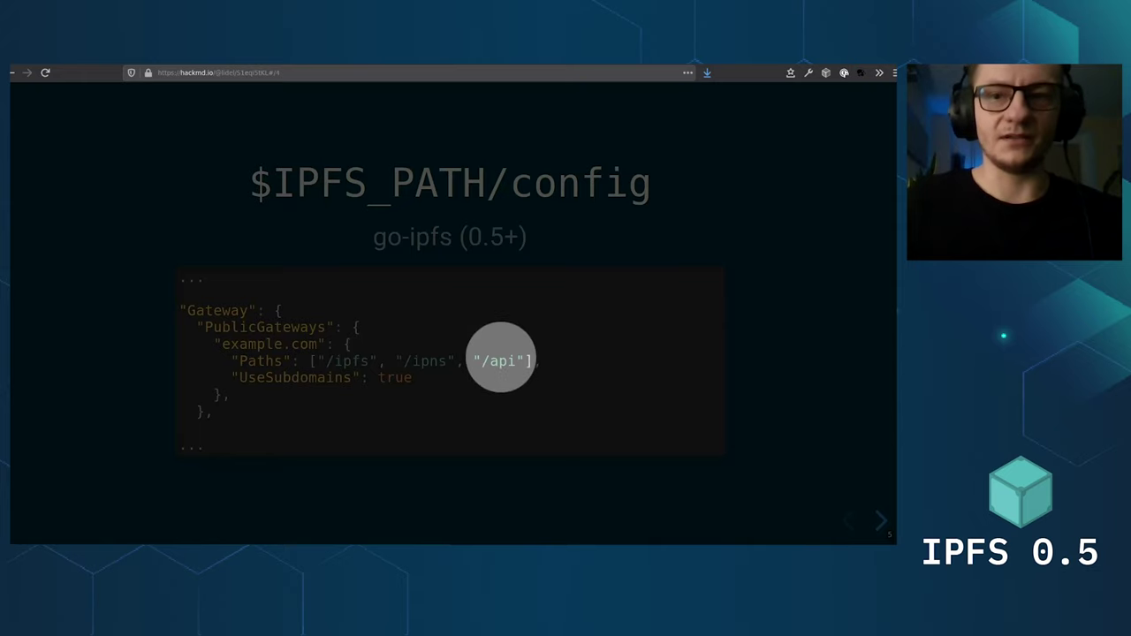
drag(500, 357, 501, 357)
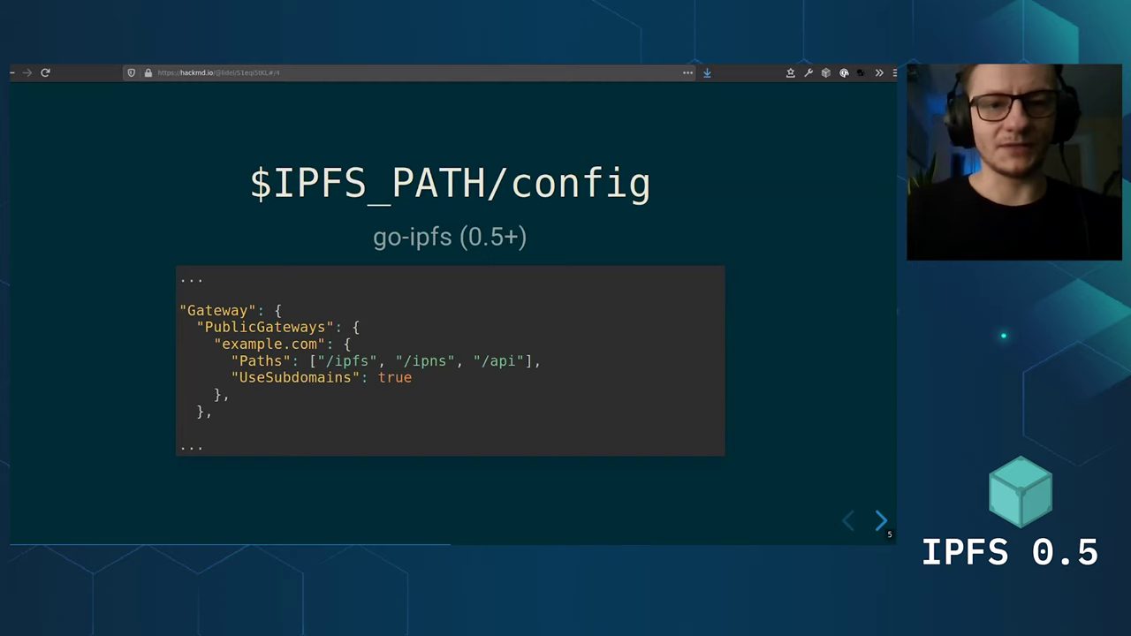
key(Right)
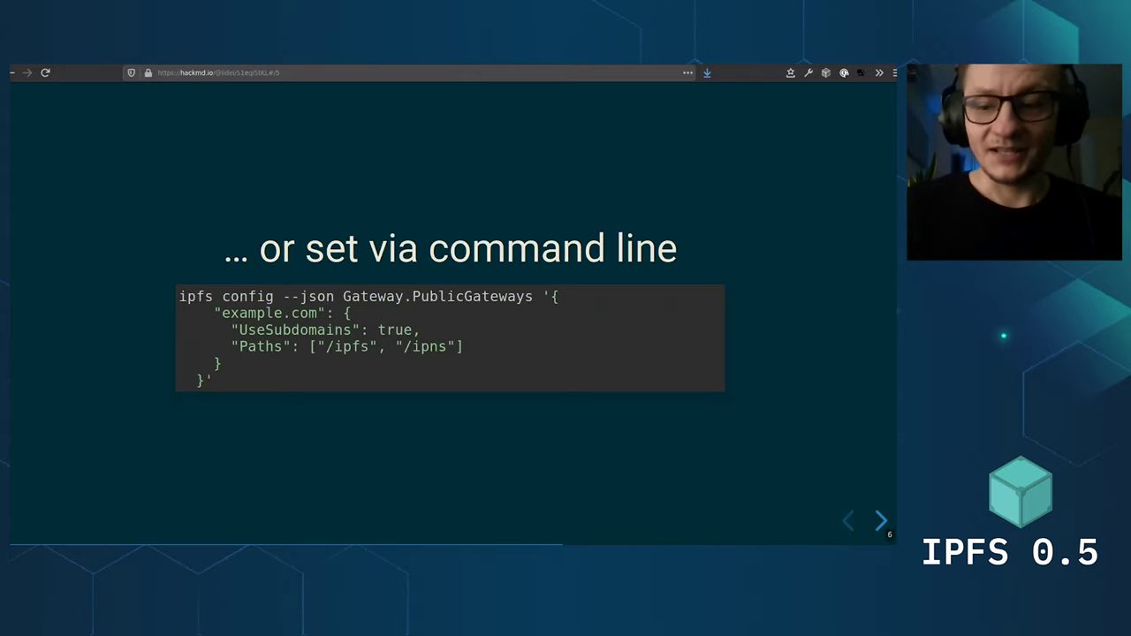
key(Right)
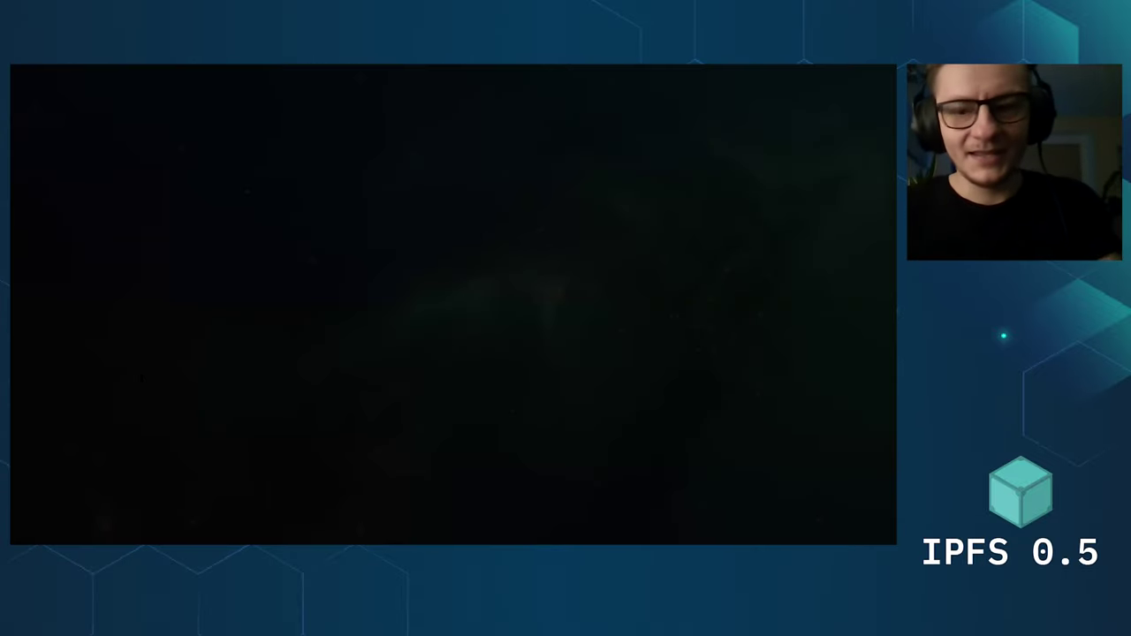
Step: Check the installed IPFS version in the terminal with ipfs --version
text(ipfs)
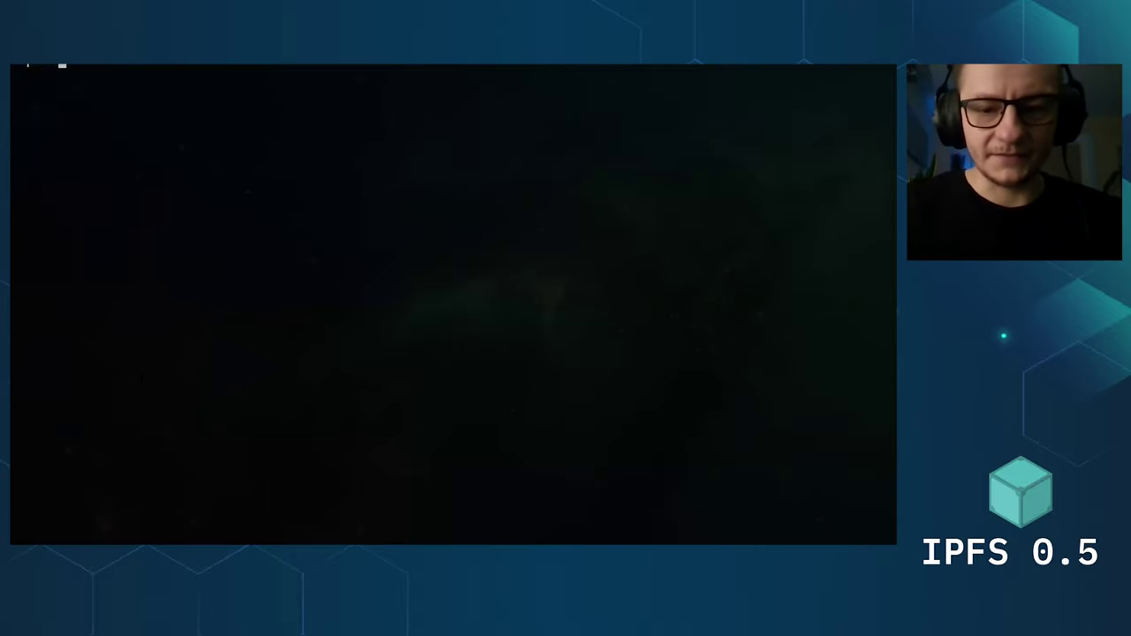
text( version)
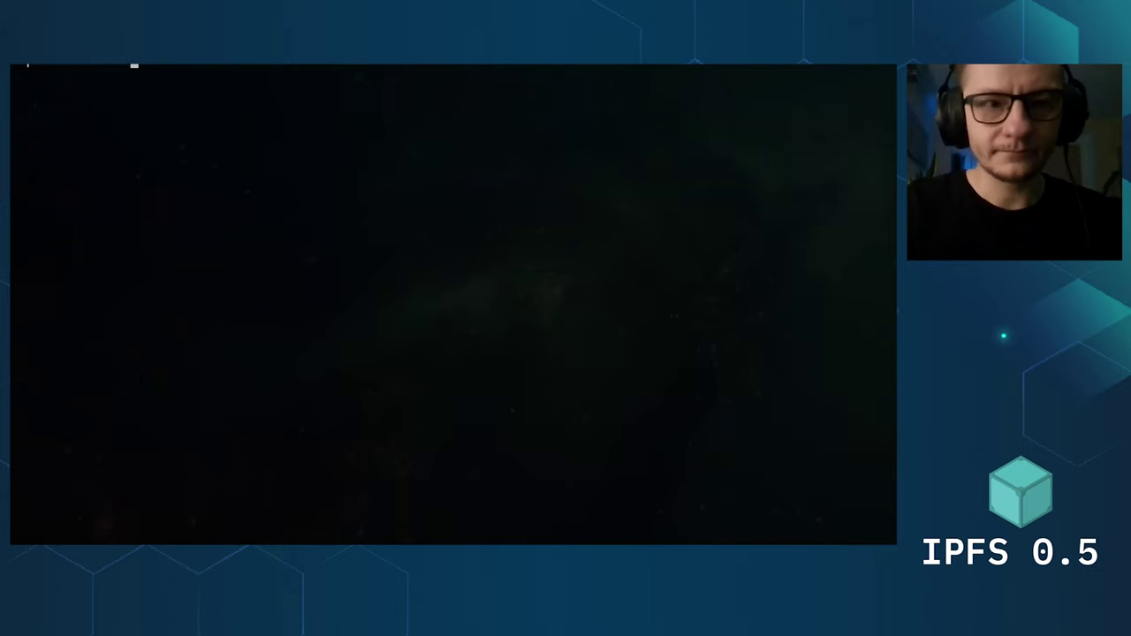
key(Return)
Step: Initialize a new IPFS node with the ipfs init command
text(ipfs --version)
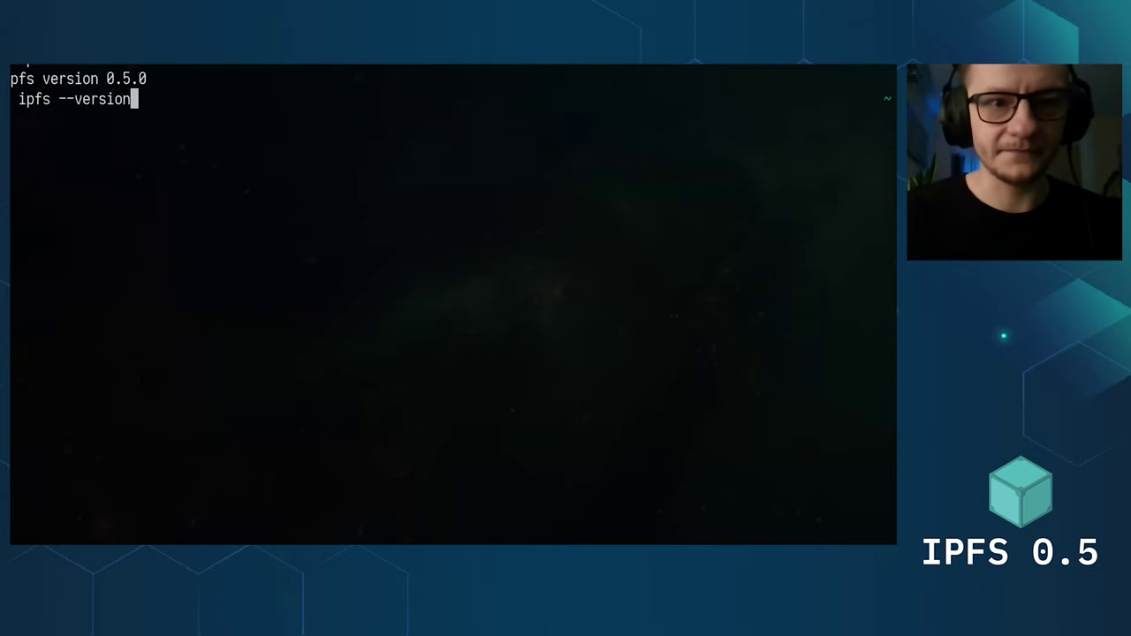
key(ctrl+w)
text(init)
key(Return)
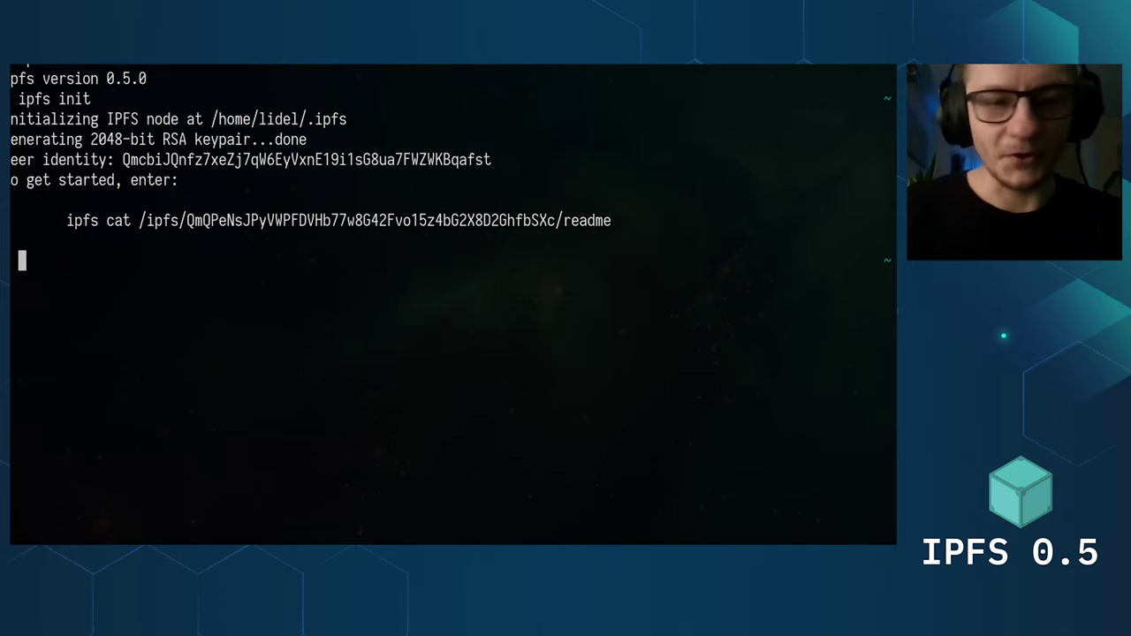
Step: Run ipfs config --json to set Gateway.PublicGateways for example.com, with UseSubdomains true and Paths "/ipfs" and "/ipns"
key(ctrl+r)
text(--js)
key(Right)
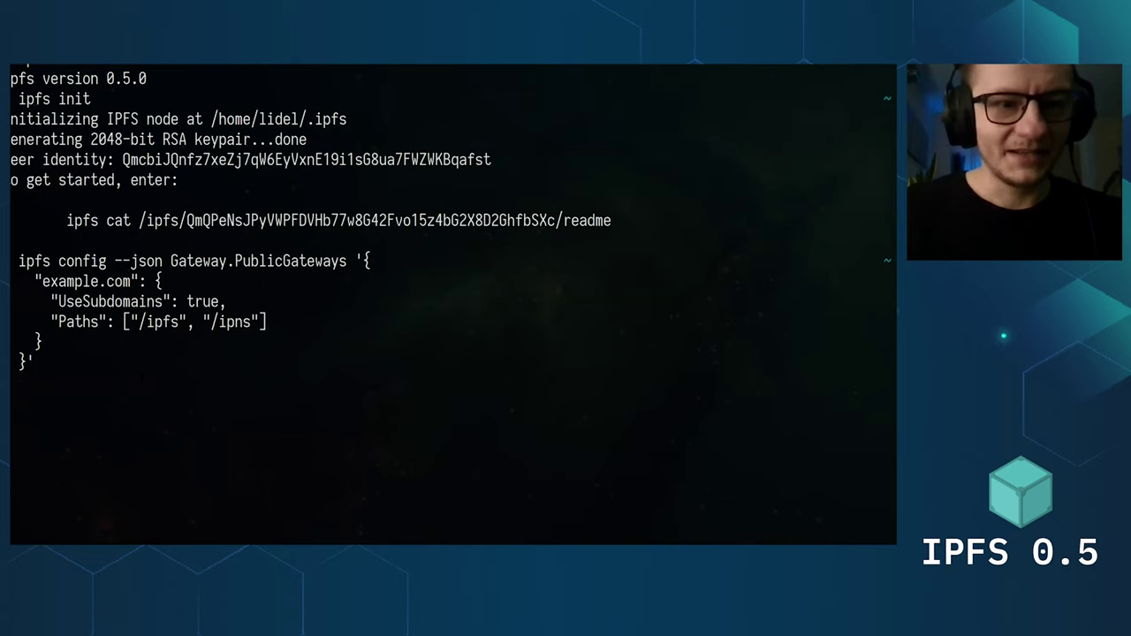
key(Return)
Step: Open ~/.ipfs/config in Vim, inspect the example.com entry under PublicGateways, and quit without editing
text(vim ~)
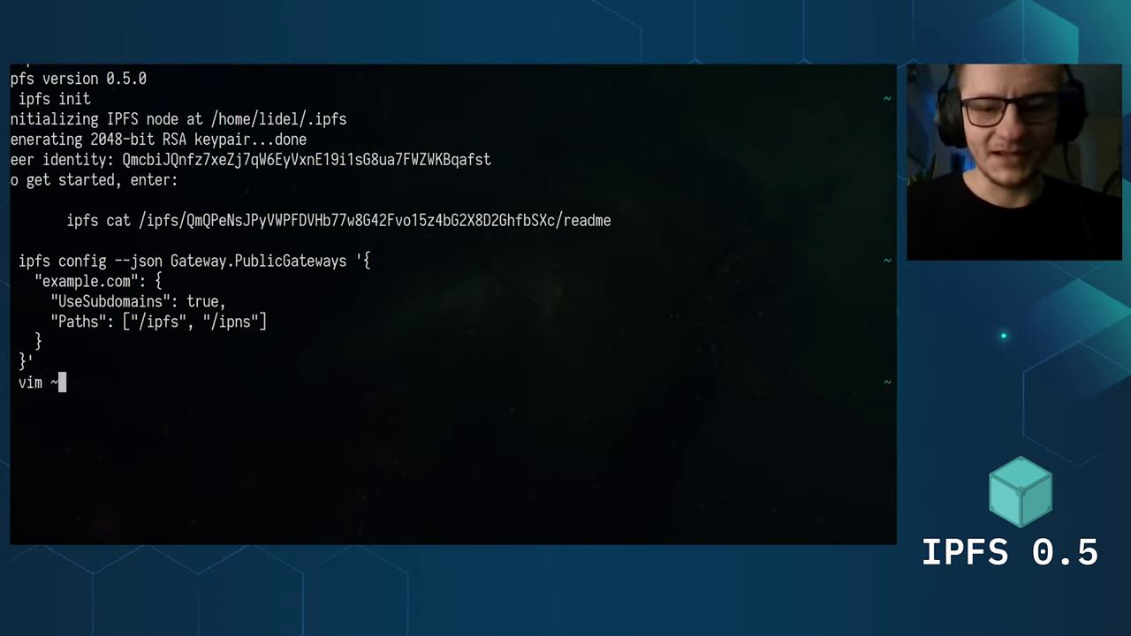
text(/.ipfs/config)
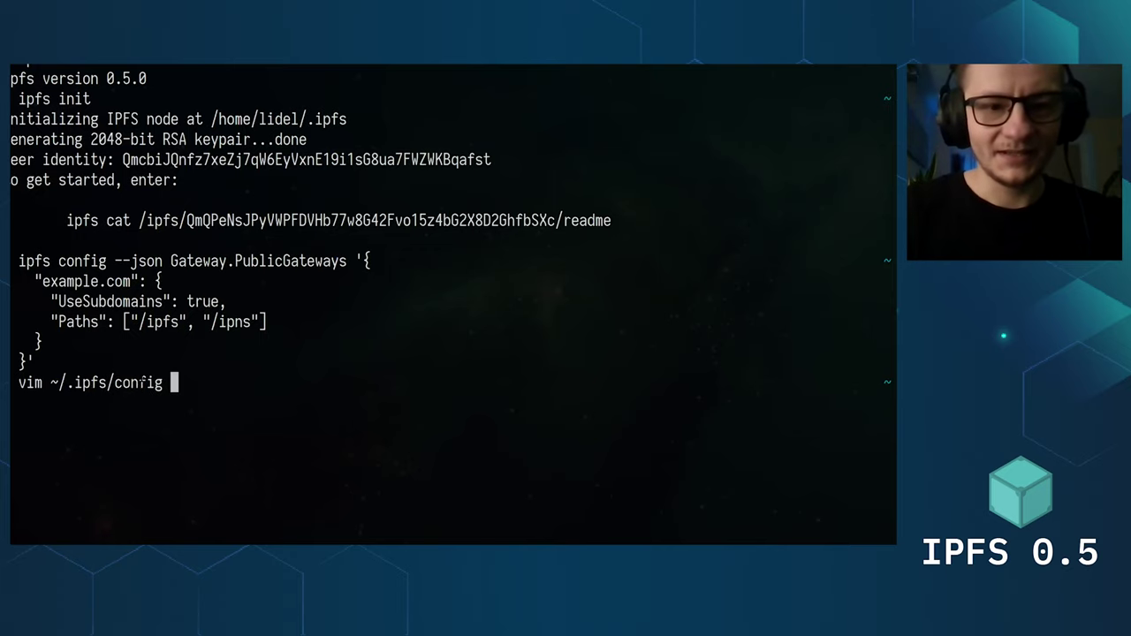
key(Return)
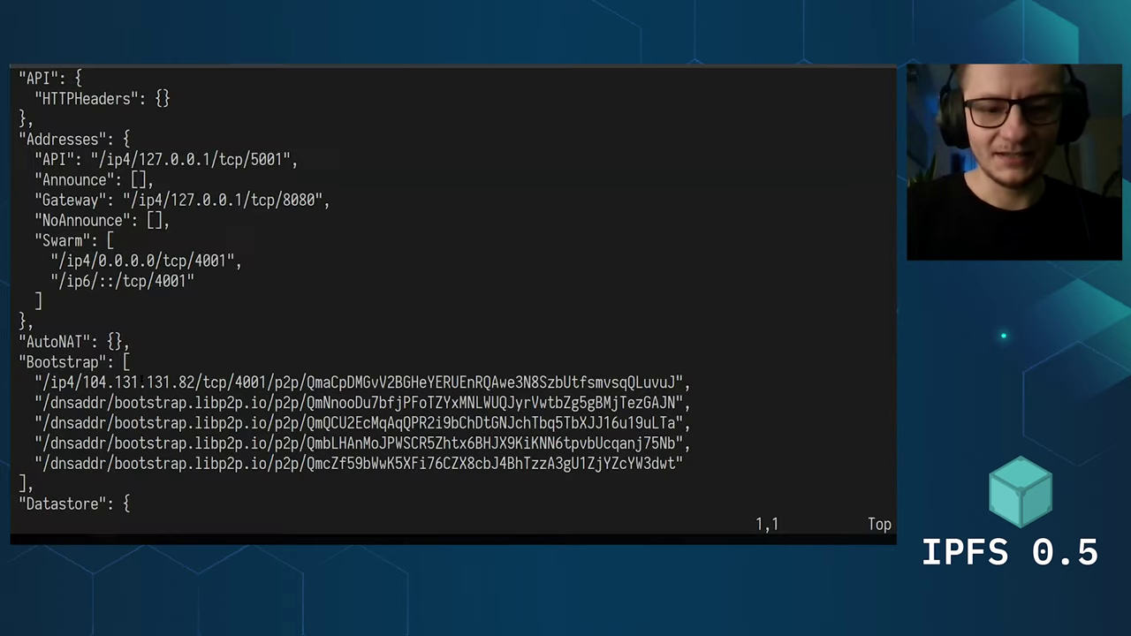
text(/example)
key(Return)
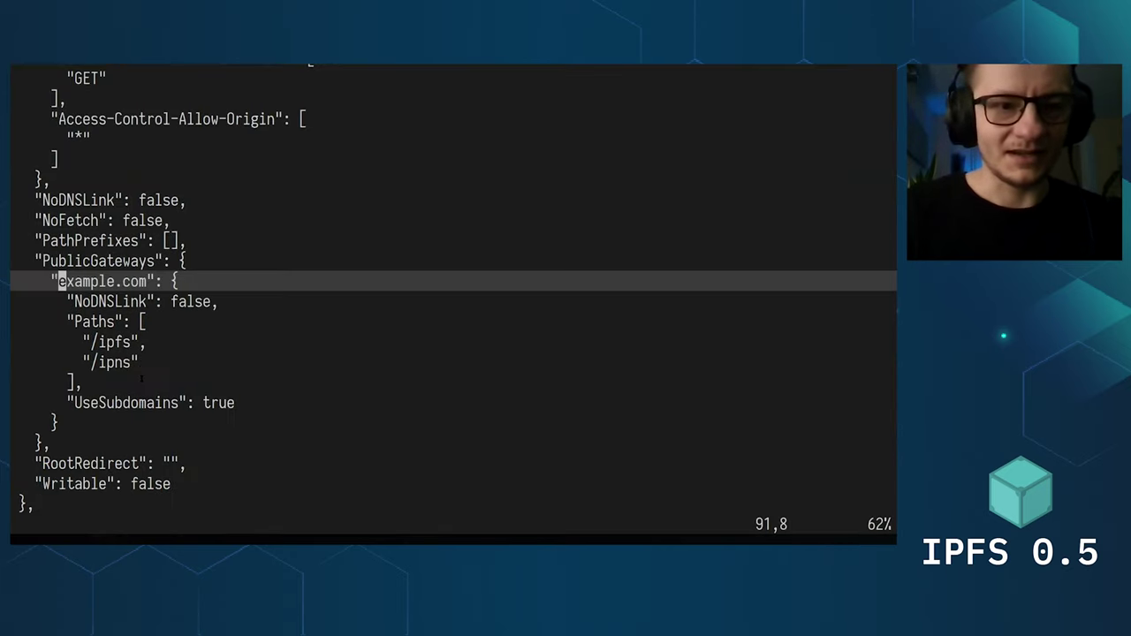
key(j)
key(j)
key(k)
text(k:q)
key(Return)
Step: Start the IPFS node with the ipfs daemon command
text(ipfs )
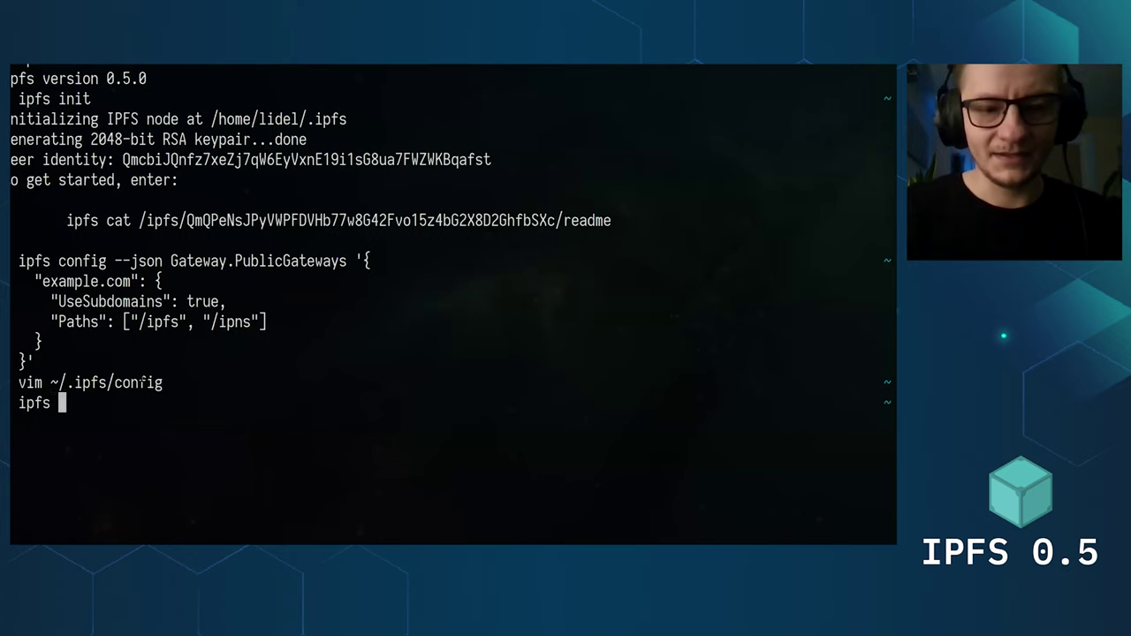
text(daemon)
key(Return)
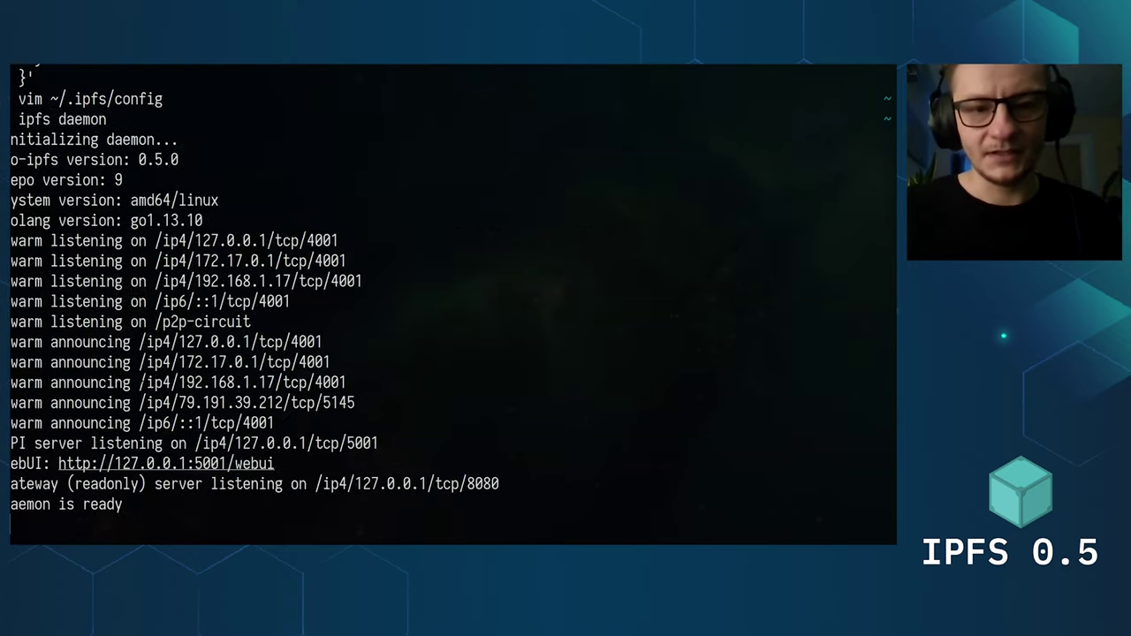
key(ctrl+shift+Return)
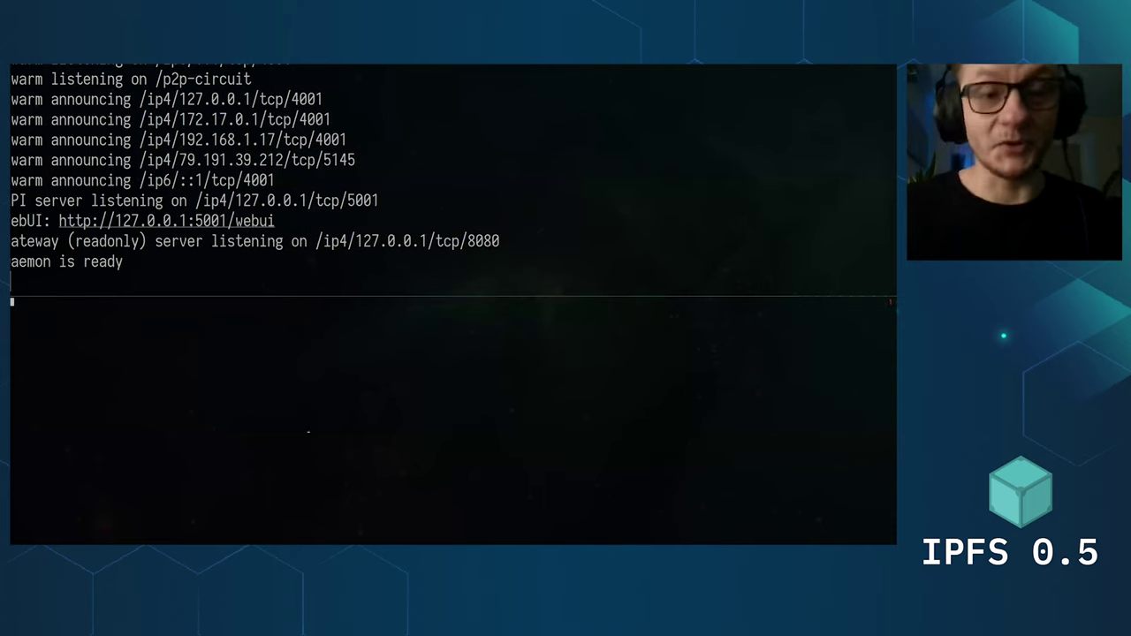
key(ctrl+r)
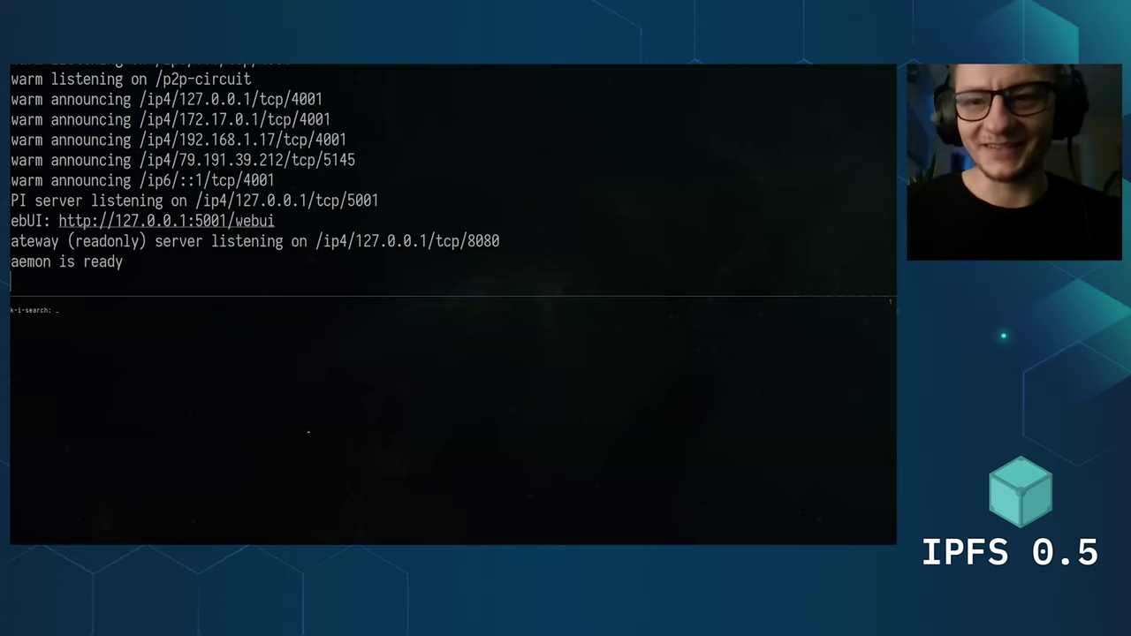
text(chr)
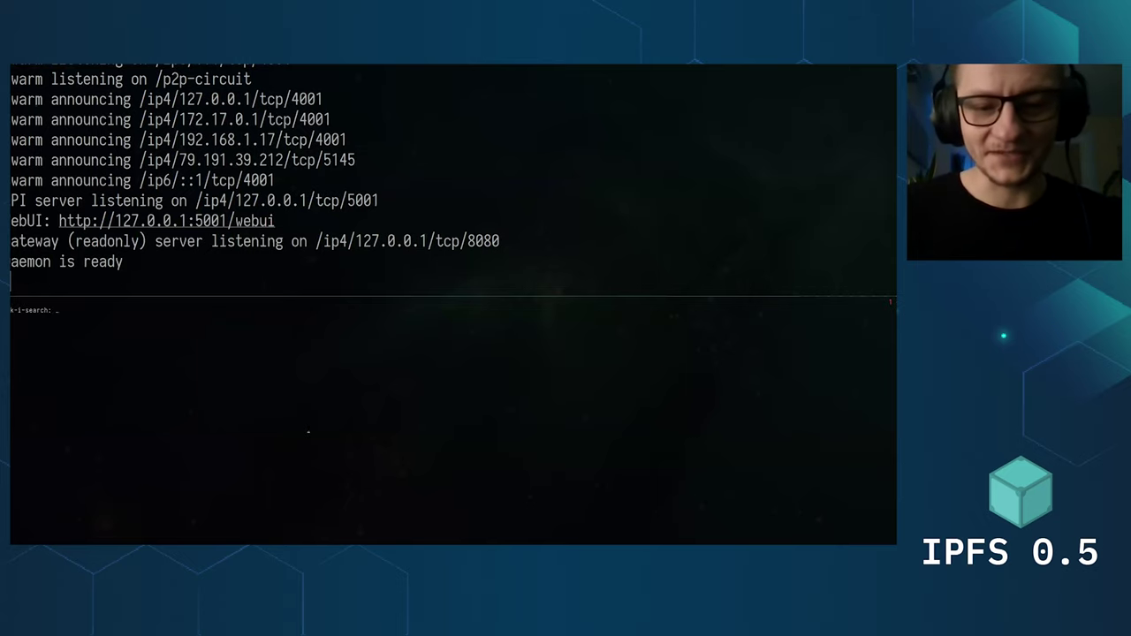
key(ctrl+plus)
key(ctrl+plus)
key(ctrl+plus)
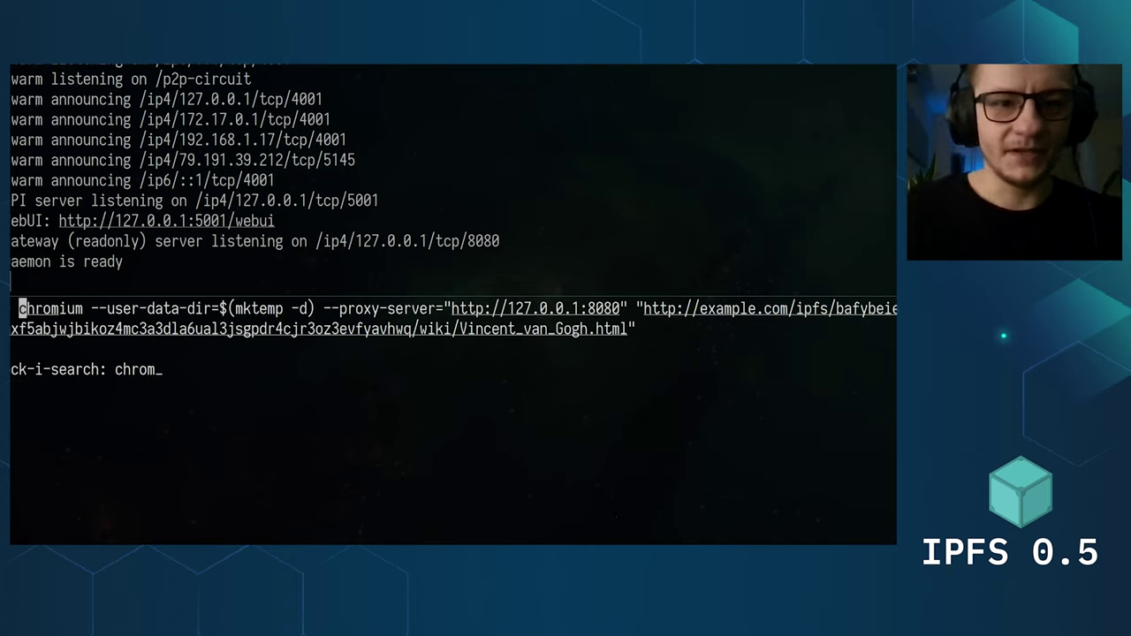
key(Return)
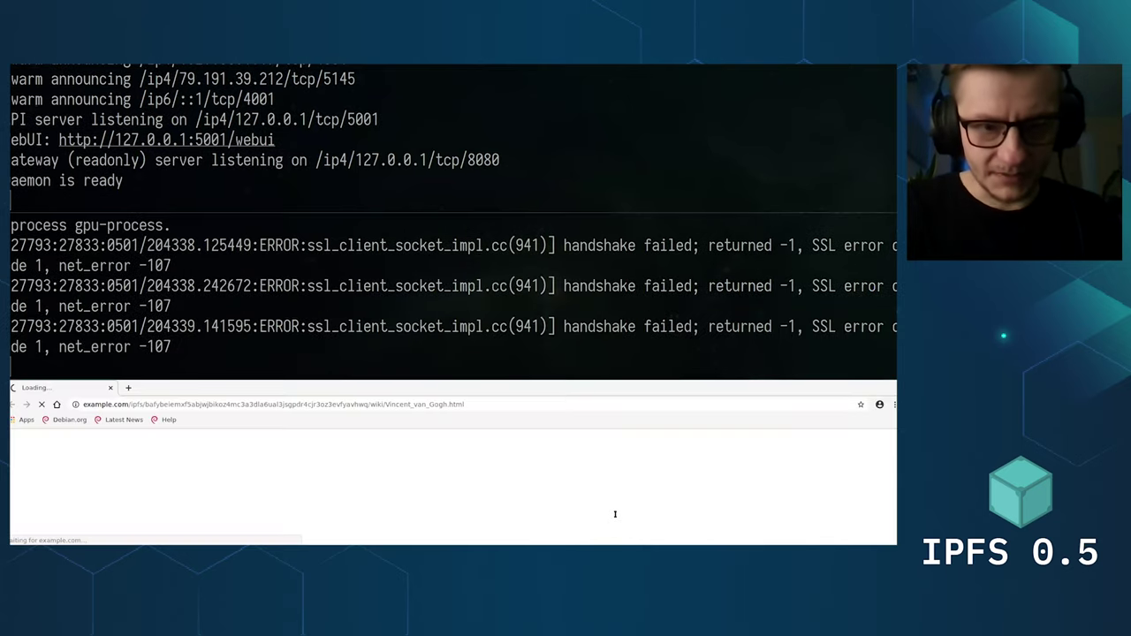
key(super+f)
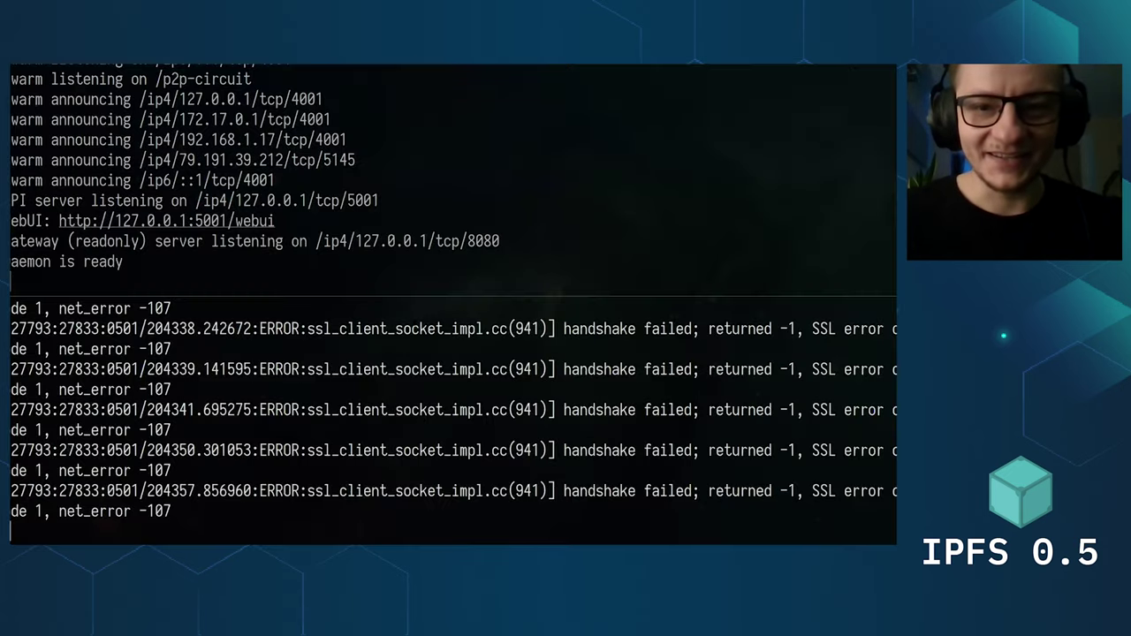
Step: Open a new Chromium tab and try to paste the Vincent_van_Gogh.html URL from the terminal's launch command as its address
scroll(535, 318, up, 2)
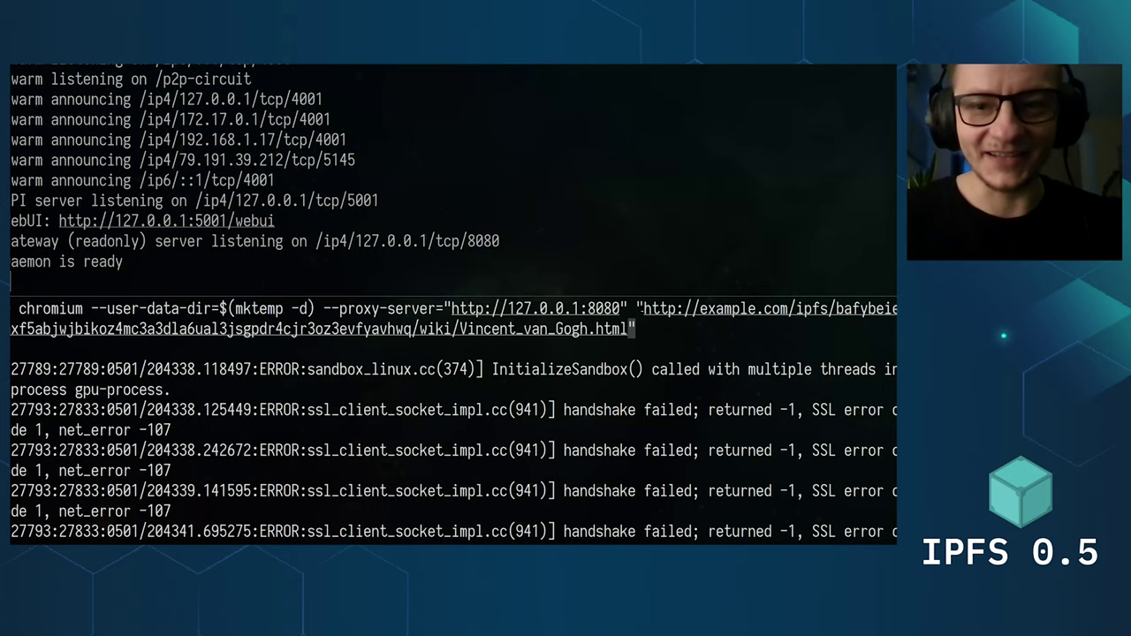
drag(626, 328, 643, 309)
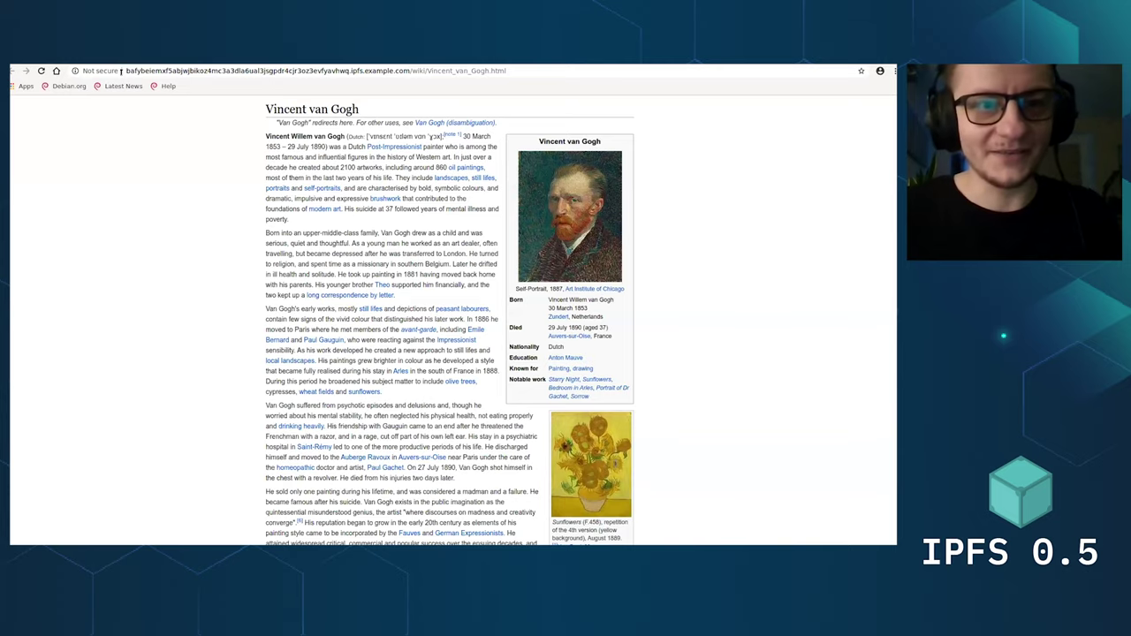
key(ctrl+t)
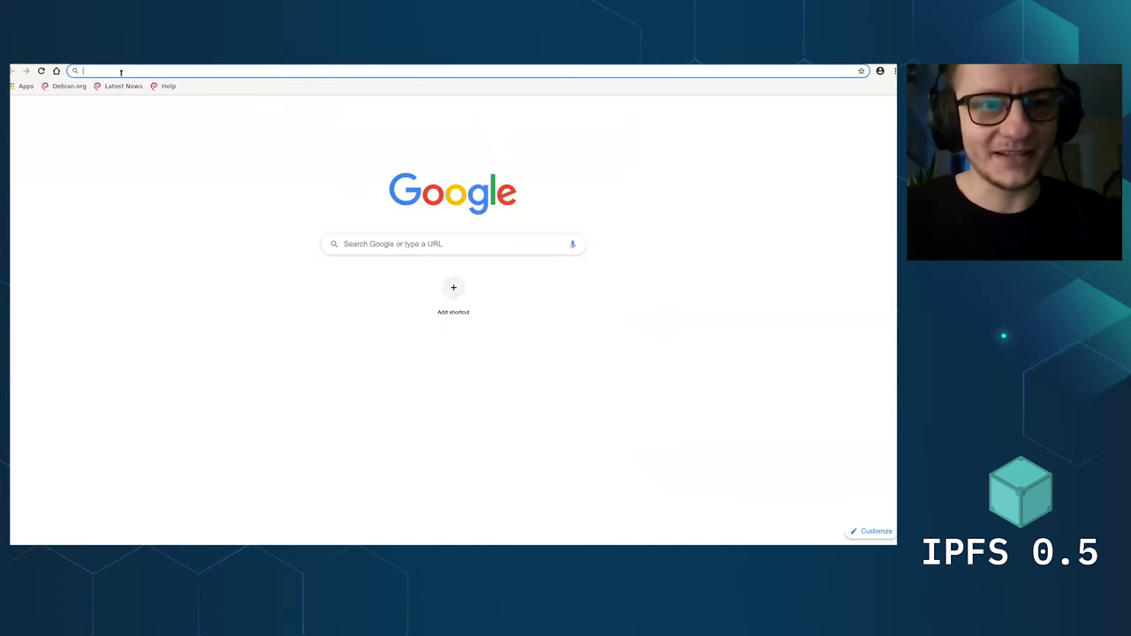
text(This one)
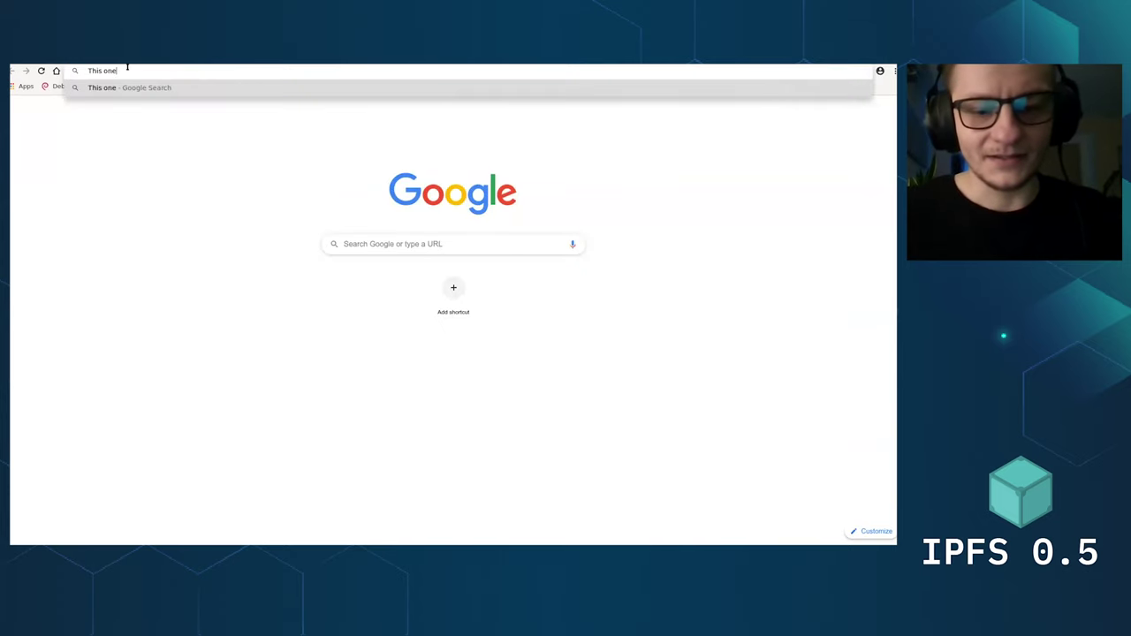
triple_click(126, 70)
right_click(126, 70)
click(176, 106)
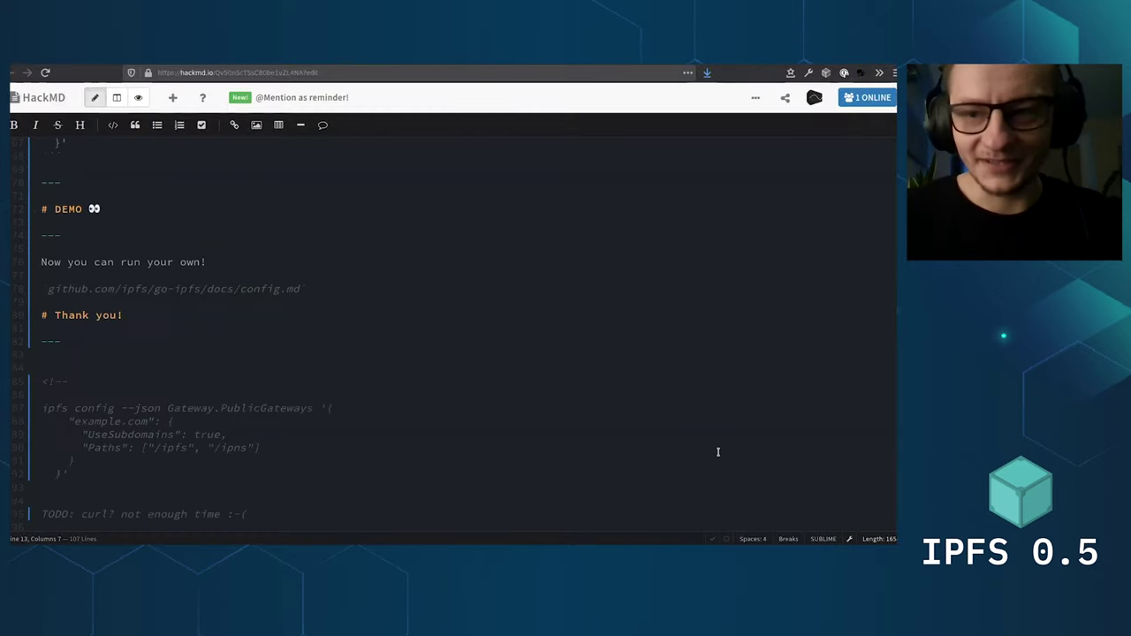
Step: Switch to the HackMD note and select the standalone example.com/ipfs URL ending in /wiki/Vincent_van_Gogh.html for copying
scroll(718, 451, up, 4)
scroll(717, 452, down, 1)
scroll(818, 212, down, 10)
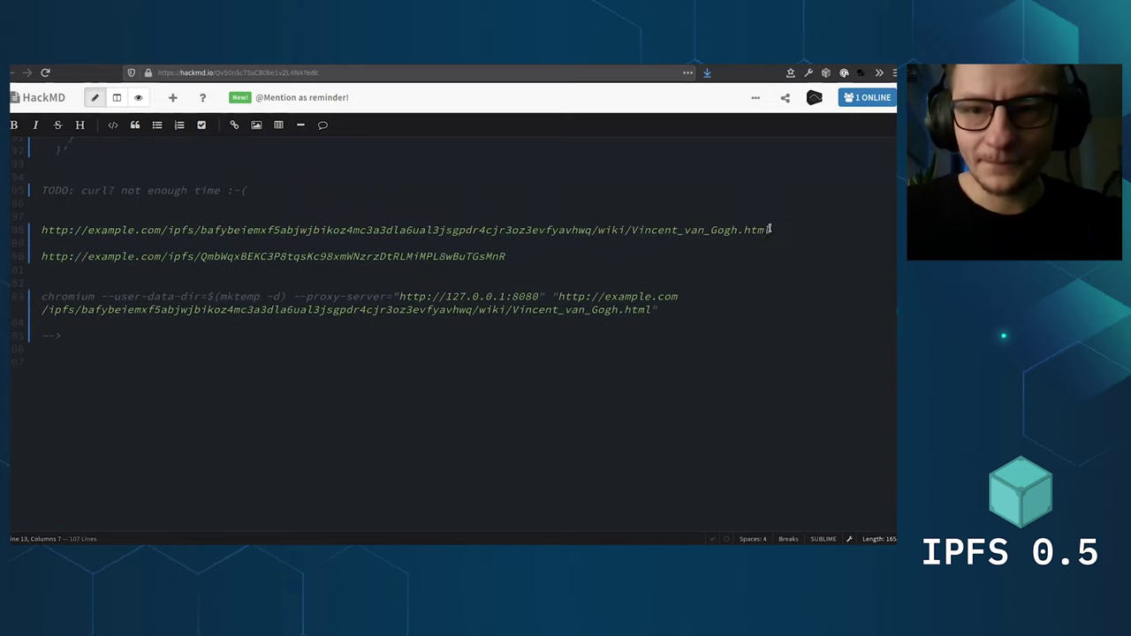
drag(771, 230, 27, 233)
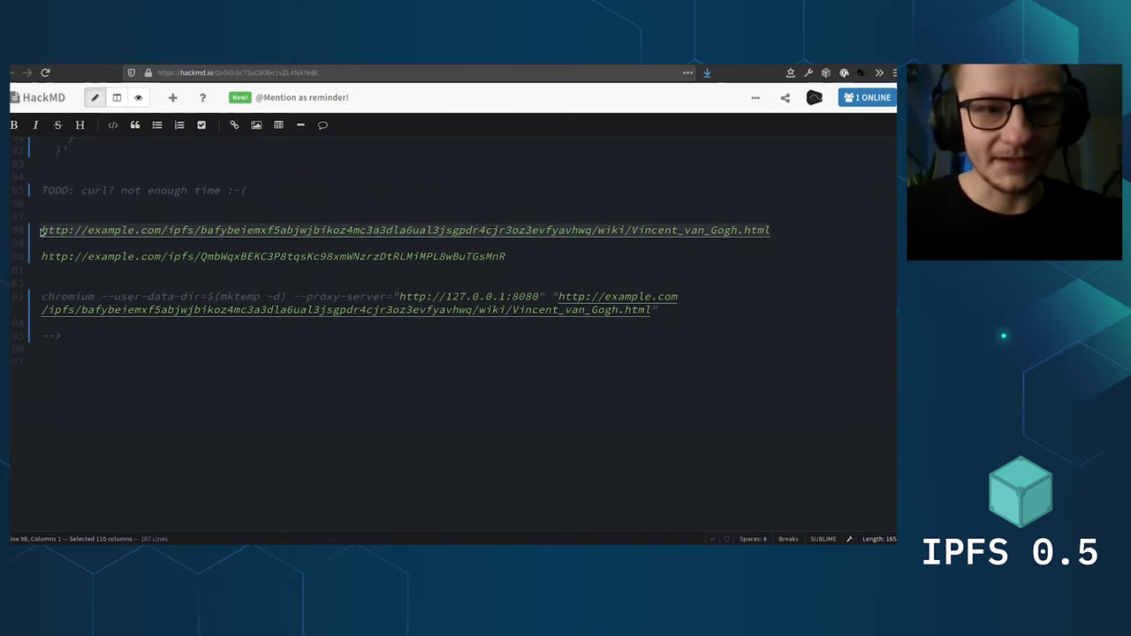
key(alt+Tab)
key(ctrl+v)
key(Return)
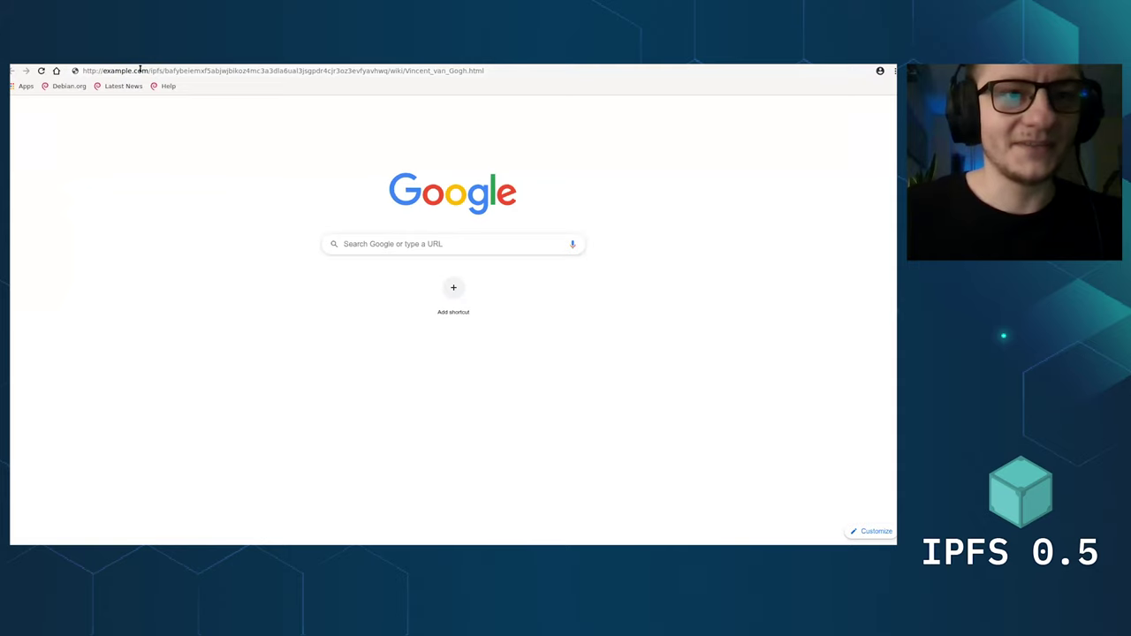
click(463, 70)
key(End)
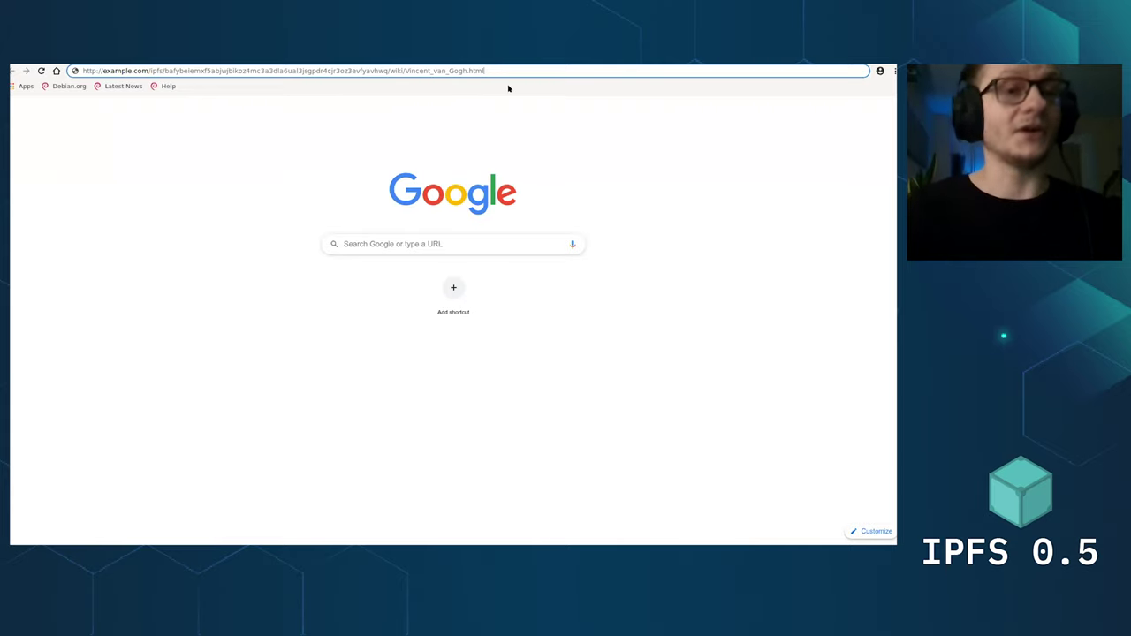
key(Return)
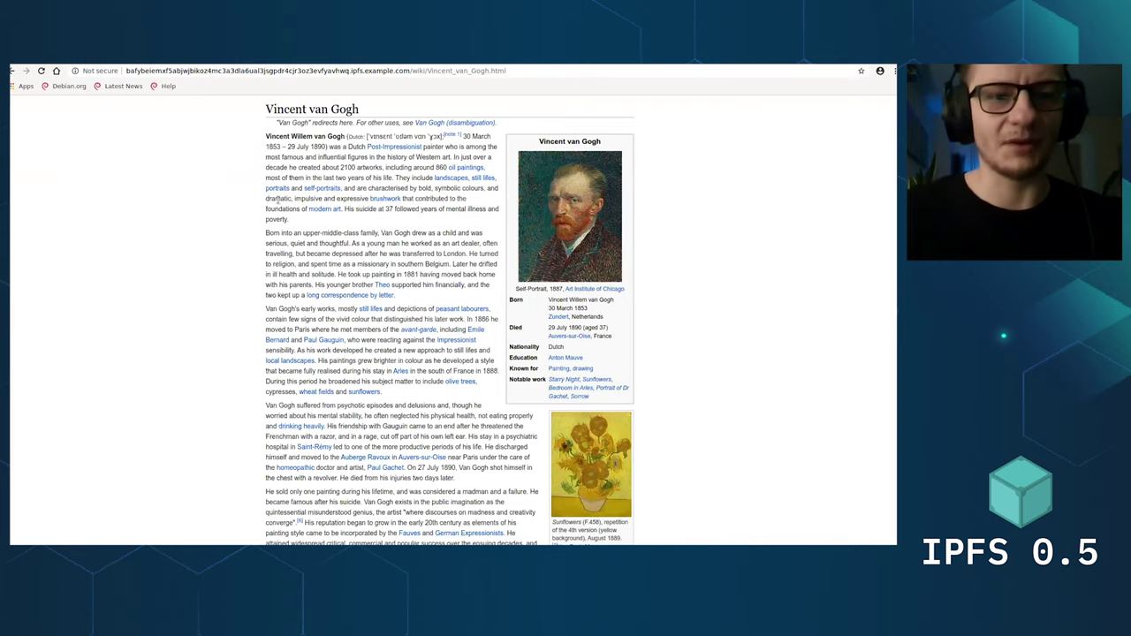
Step: Copy the standalone example.com/ipfs URL ending in QmbWqxBEKC3P8tqsKc98xmWNzrzDtRLMiMPL8wBuTGsMnR from the HackMD note into Chromium's address
key(alt+Tab)
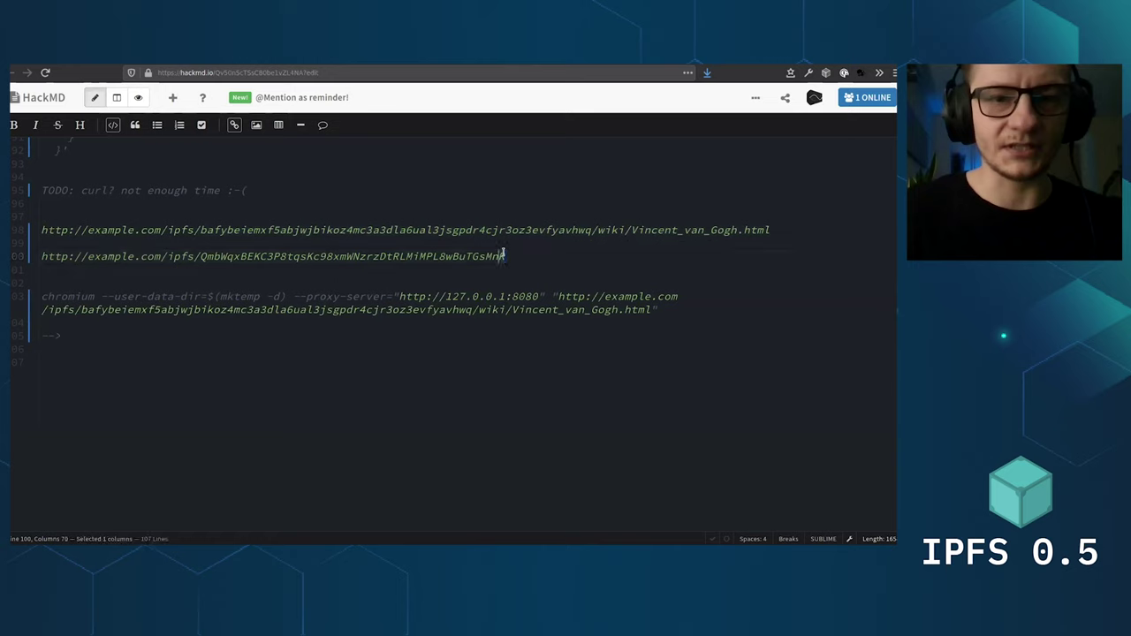
drag(504, 256, 37, 253)
key(alt+Tab)
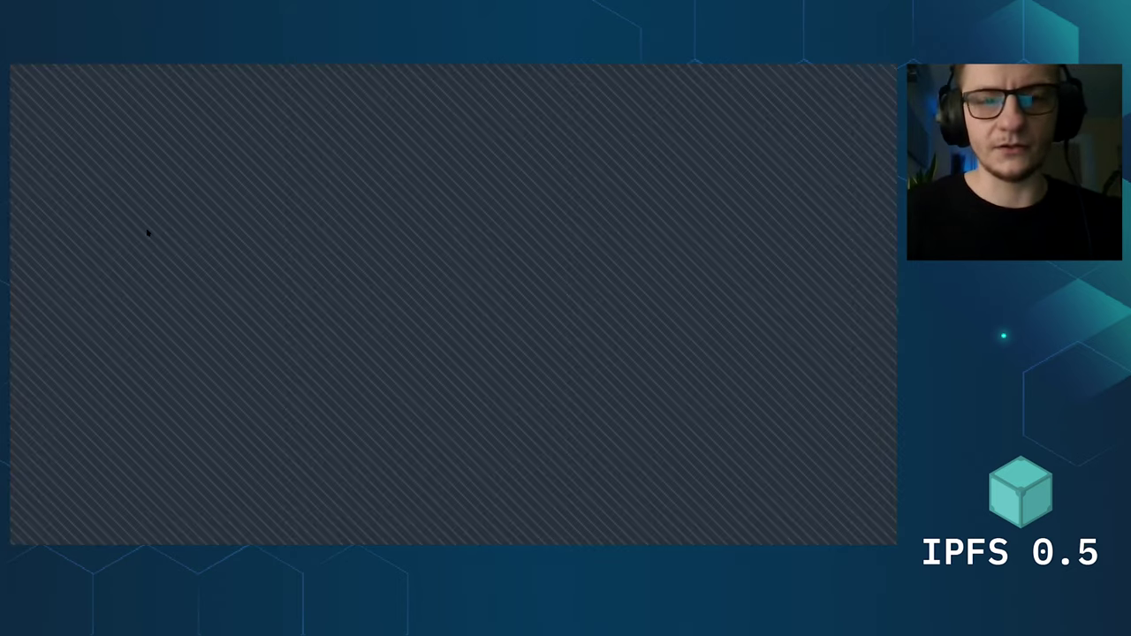
key(ctrl+l)
key(ctrl+v)
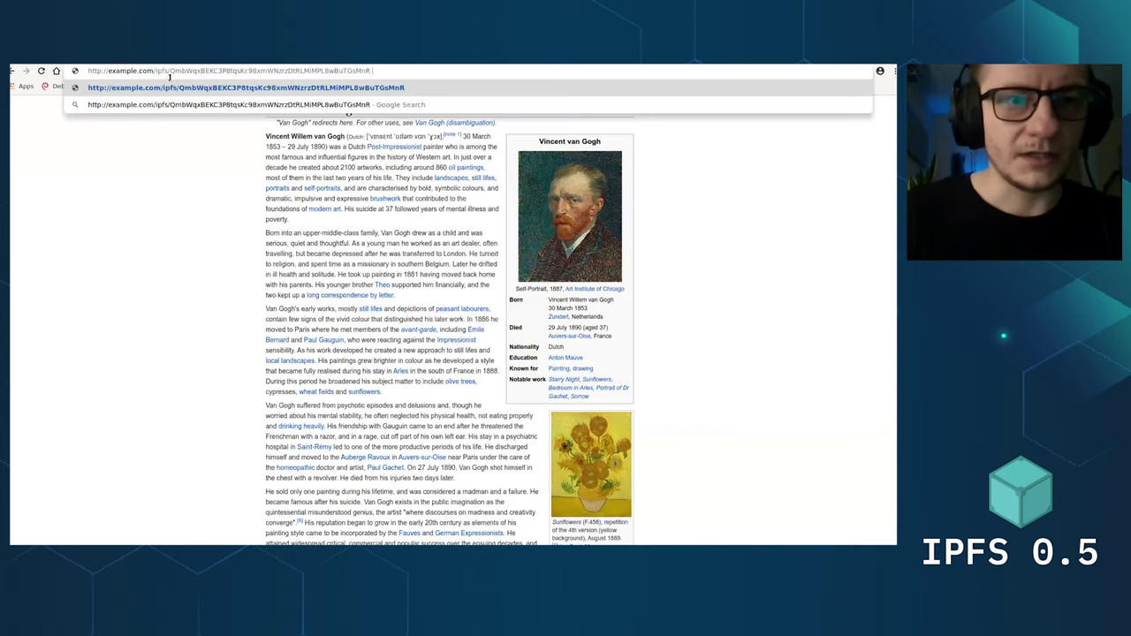
drag(169, 68, 177, 68)
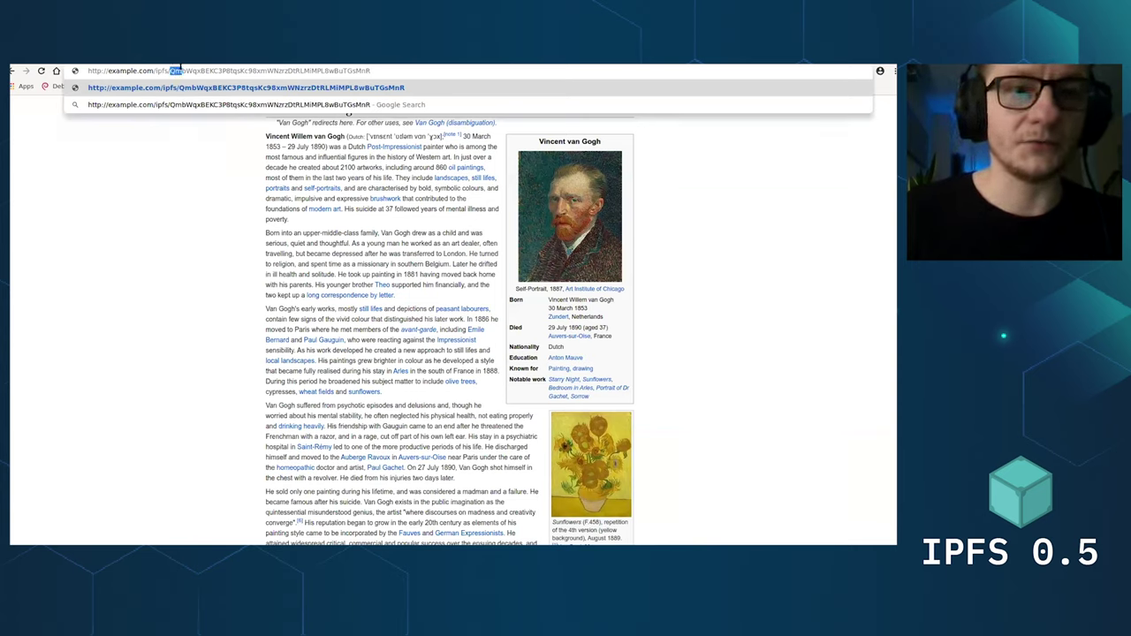
click(344, 71)
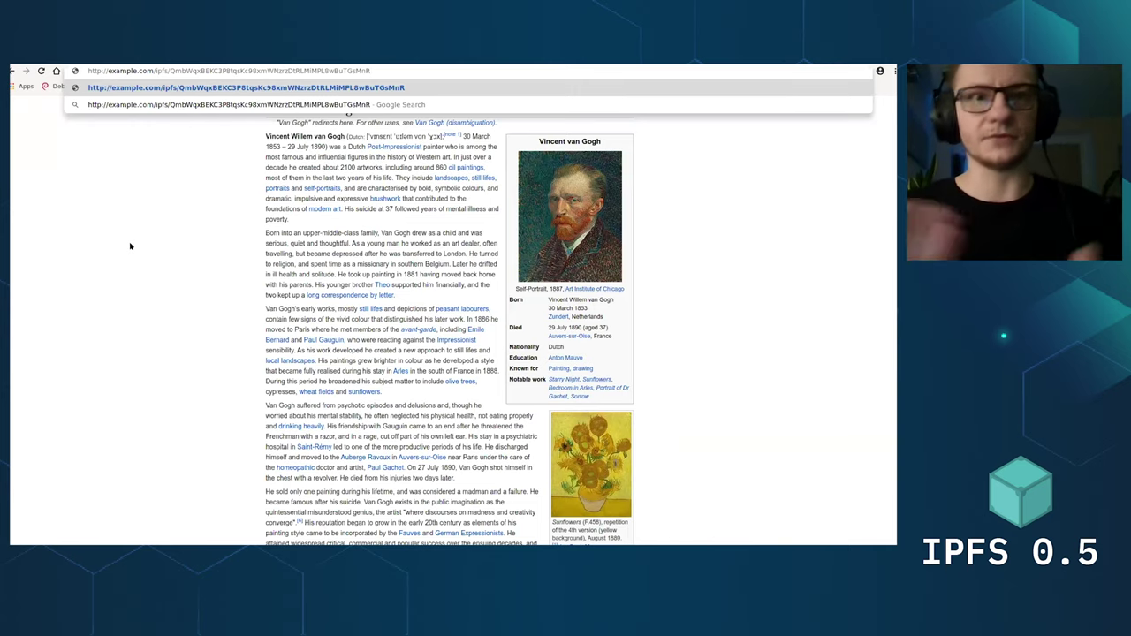
key(ctrl+a)
key(BackSpace)
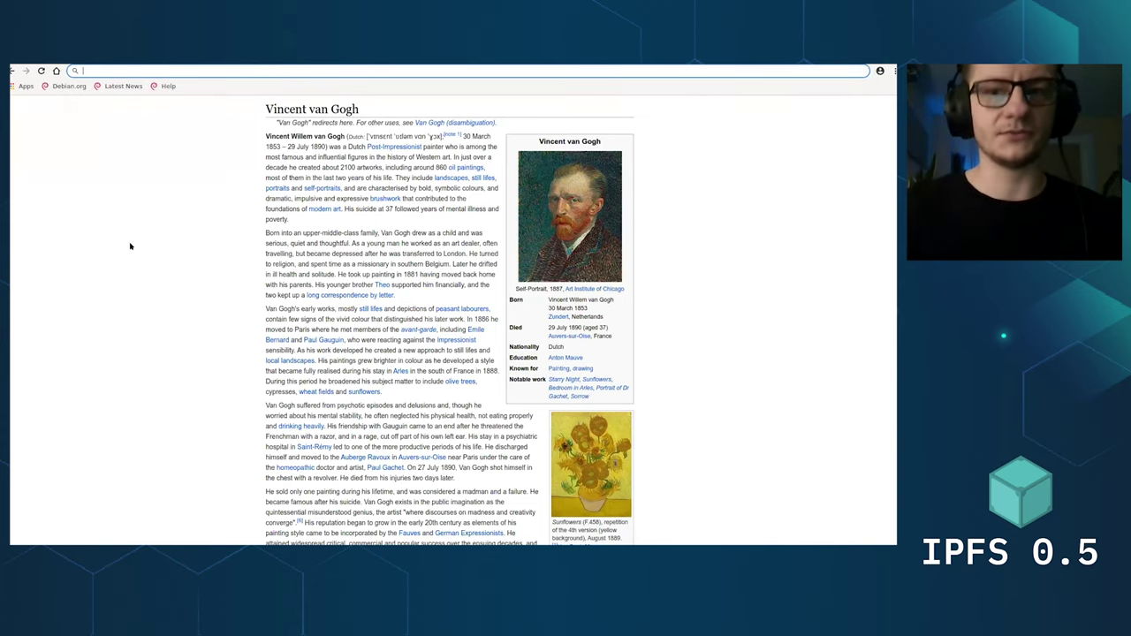
key(ctrl+v)
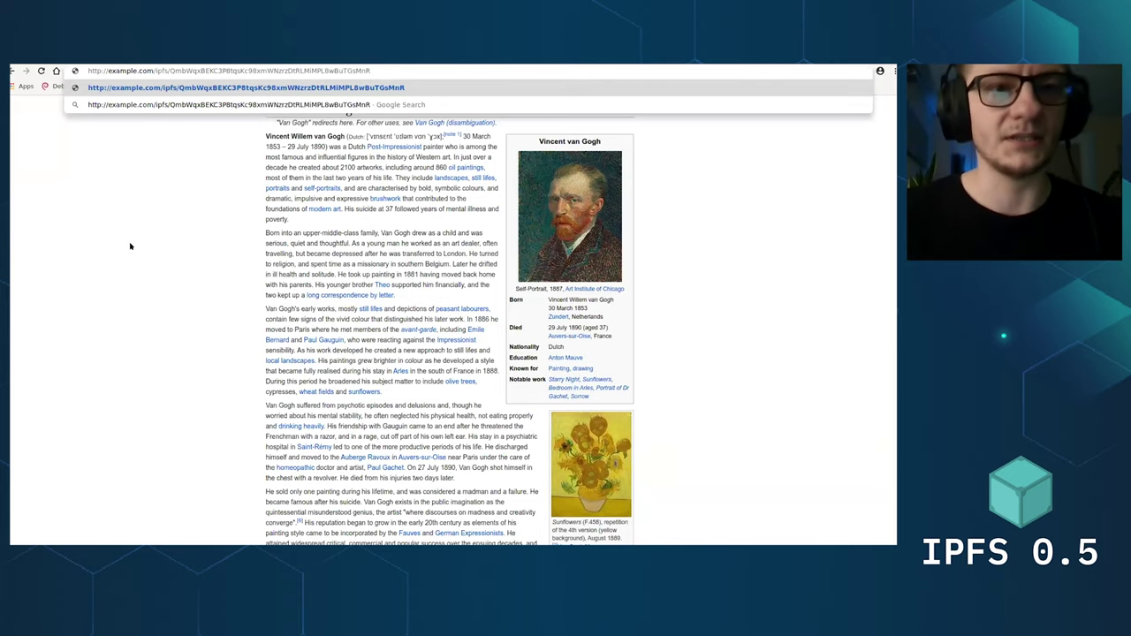
key(Return)
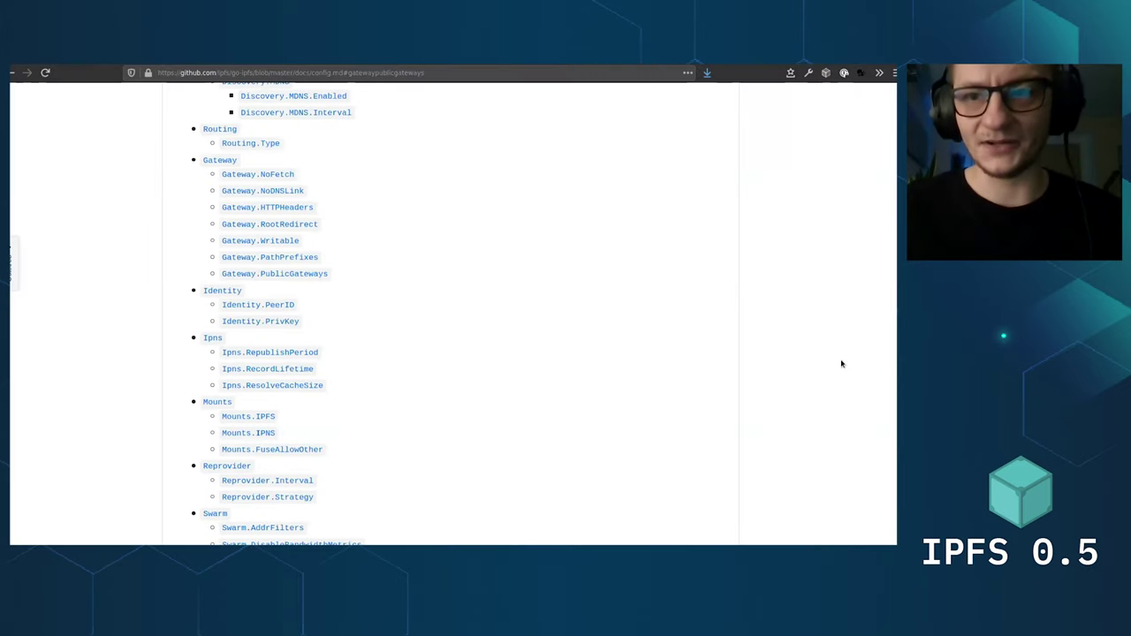
Step: Examine the title, introduction and profiles at the beginning of the go-ipfs docs/config.md page on GitHub
scroll(841, 362, up, 5)
scroll(453, 314, up, 15)
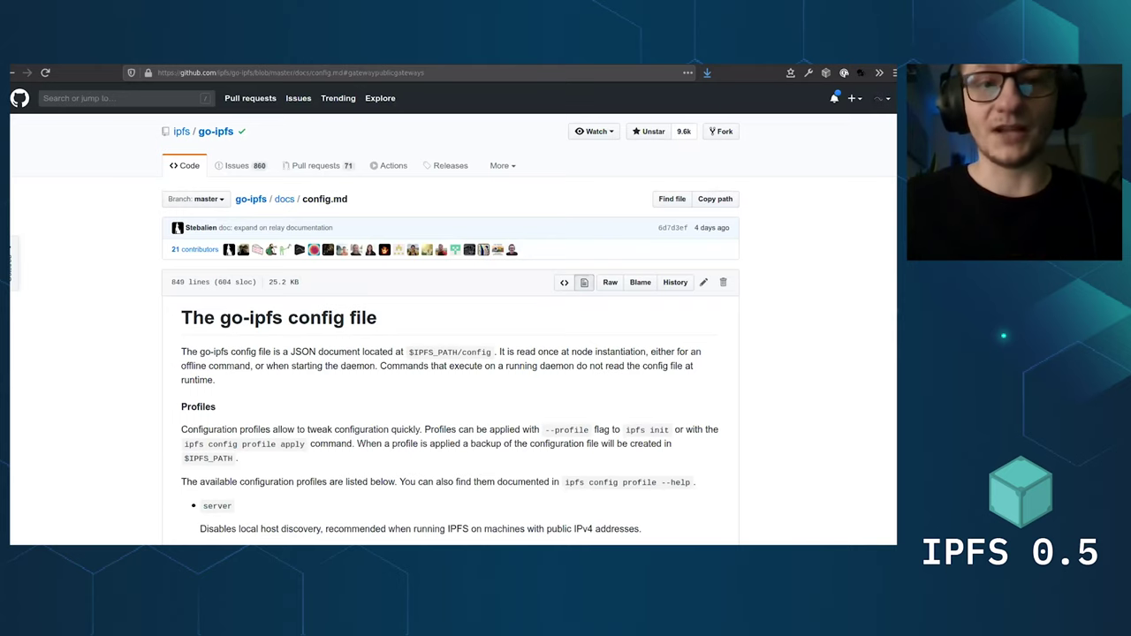
scroll(454, 310, down, 1)
scroll(453, 310, up, 1)
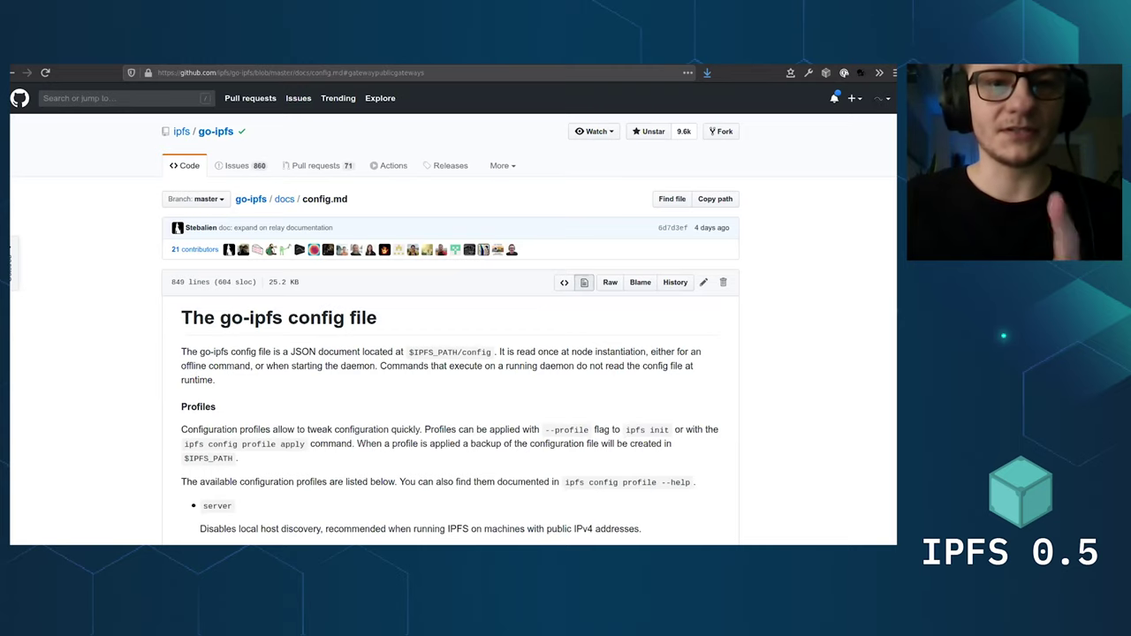
scroll(452, 353, down, 2)
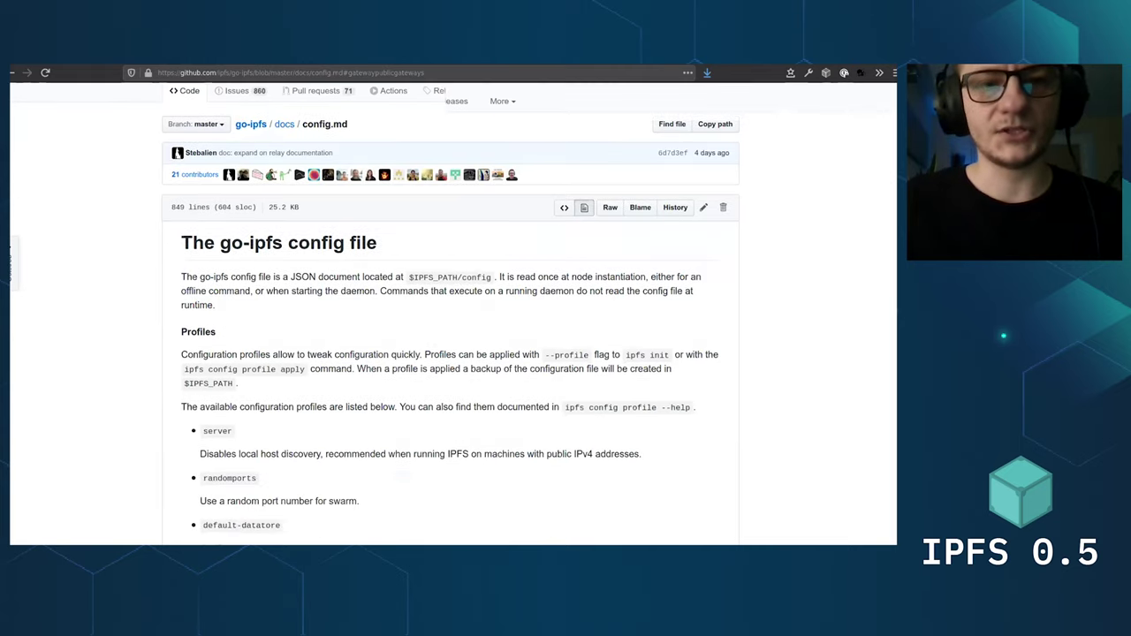
Step: Open the Gateway.PublicGateways section from the config.md contents and review its Paths, UseSubdomains, NoDNSLink and implicit defaults
scroll(265, 353, down, 15)
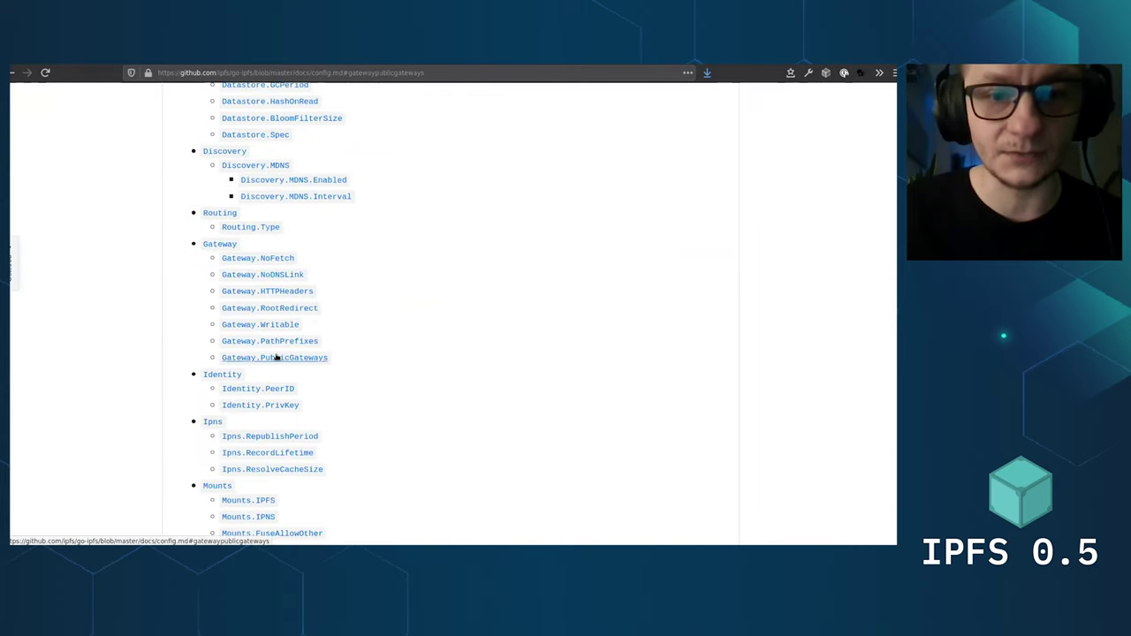
click(276, 357)
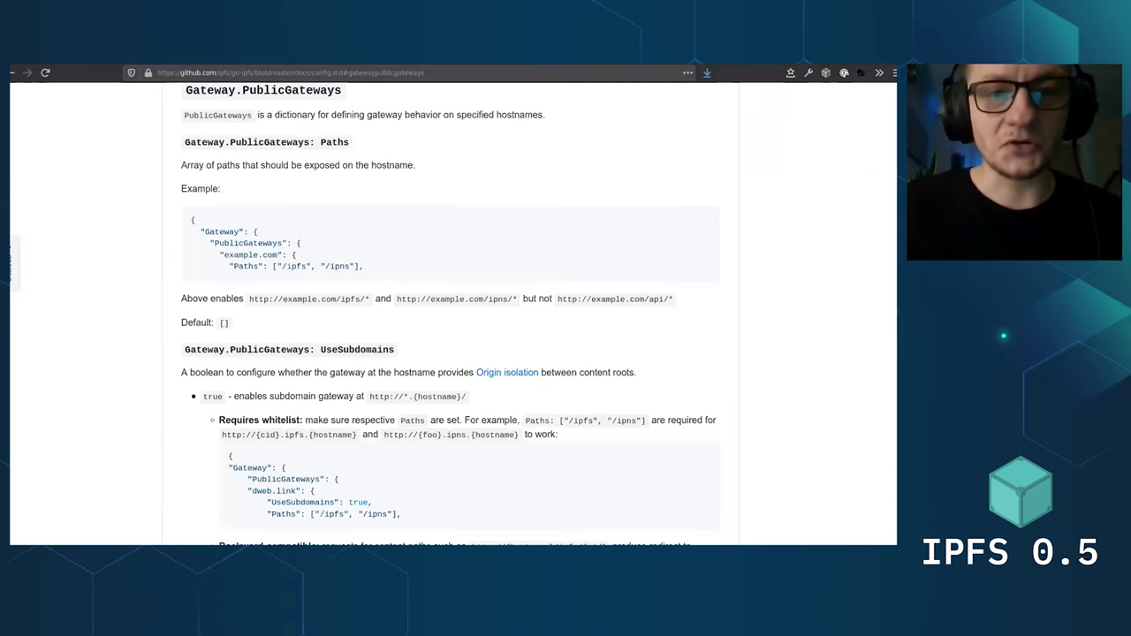
scroll(449, 312, down, 5)
scroll(483, 243, down, 15)
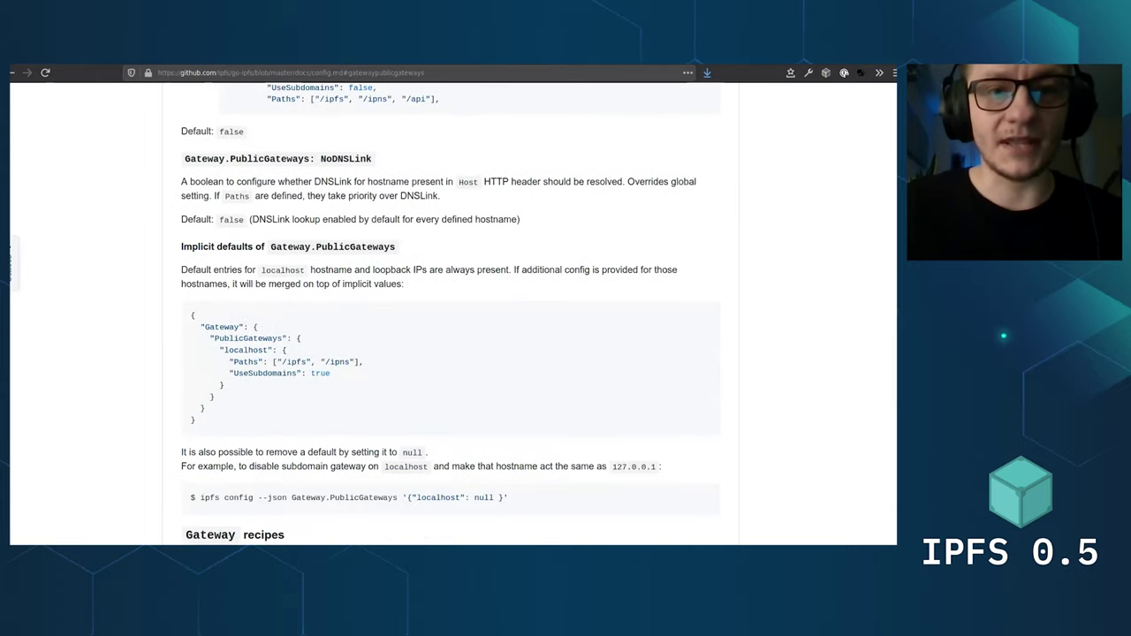